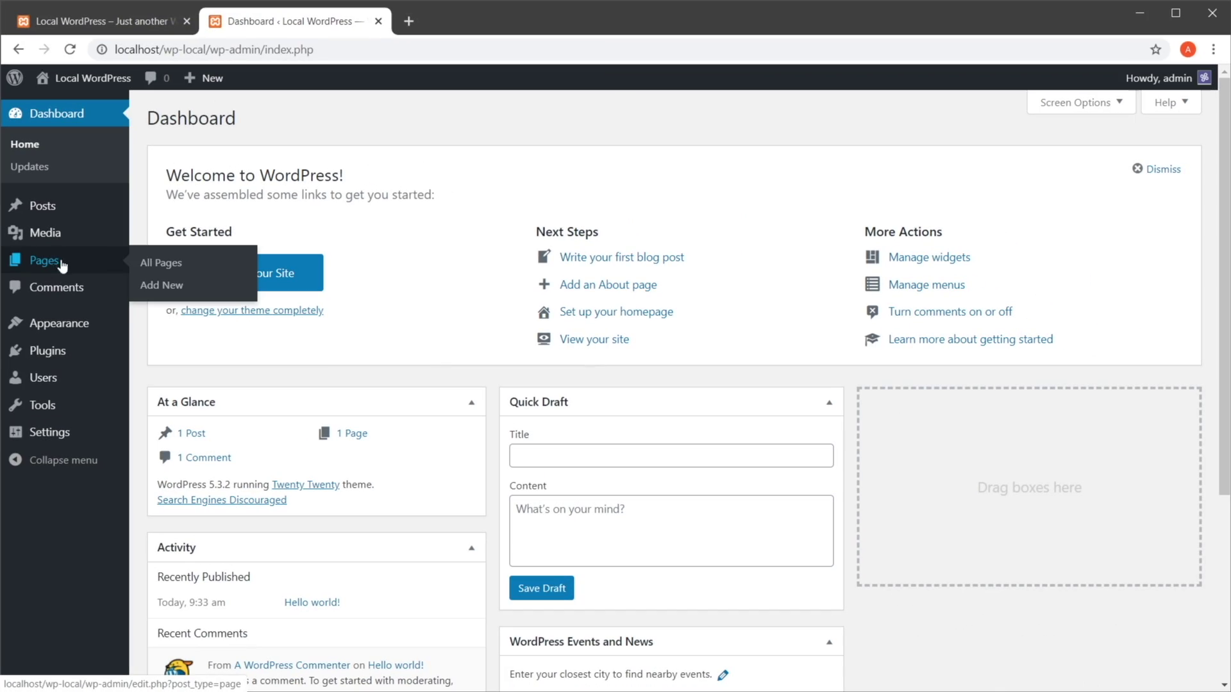
- Open the Sample Page from the All Pages list in the block editor
{"action": "left_click", "coordinate": [160, 263]}
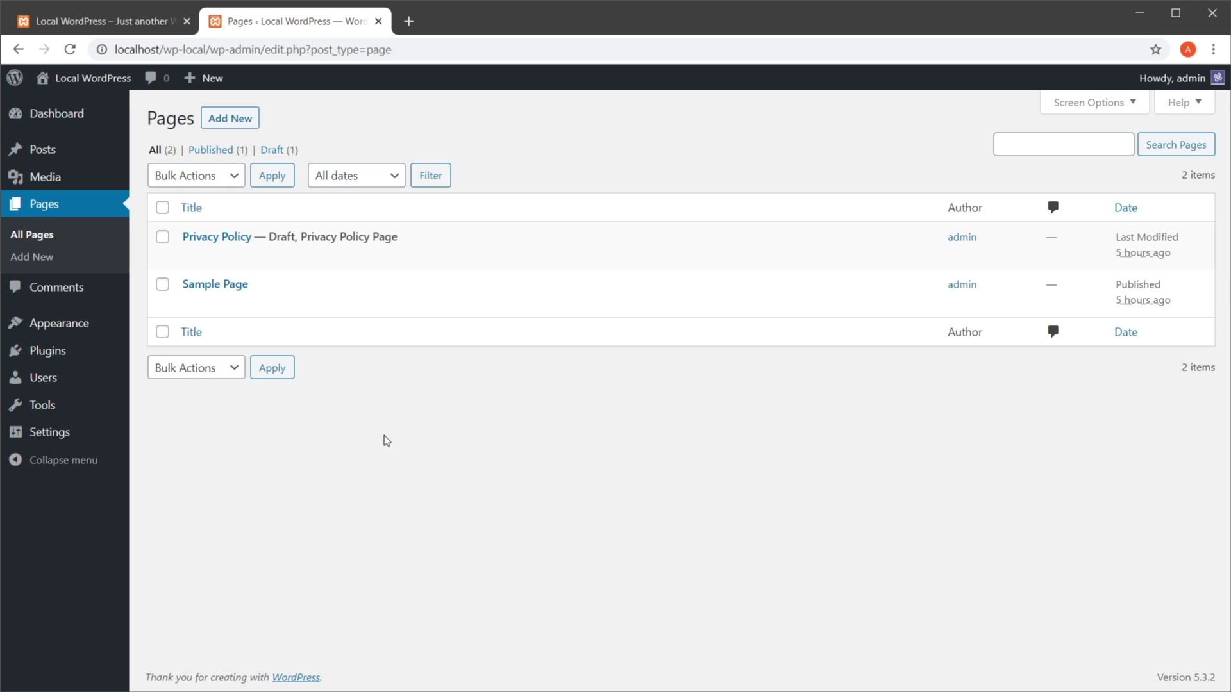
{"action": "mouse_move", "coordinate": [209, 317]}
{"action": "left_click", "coordinate": [217, 283]}
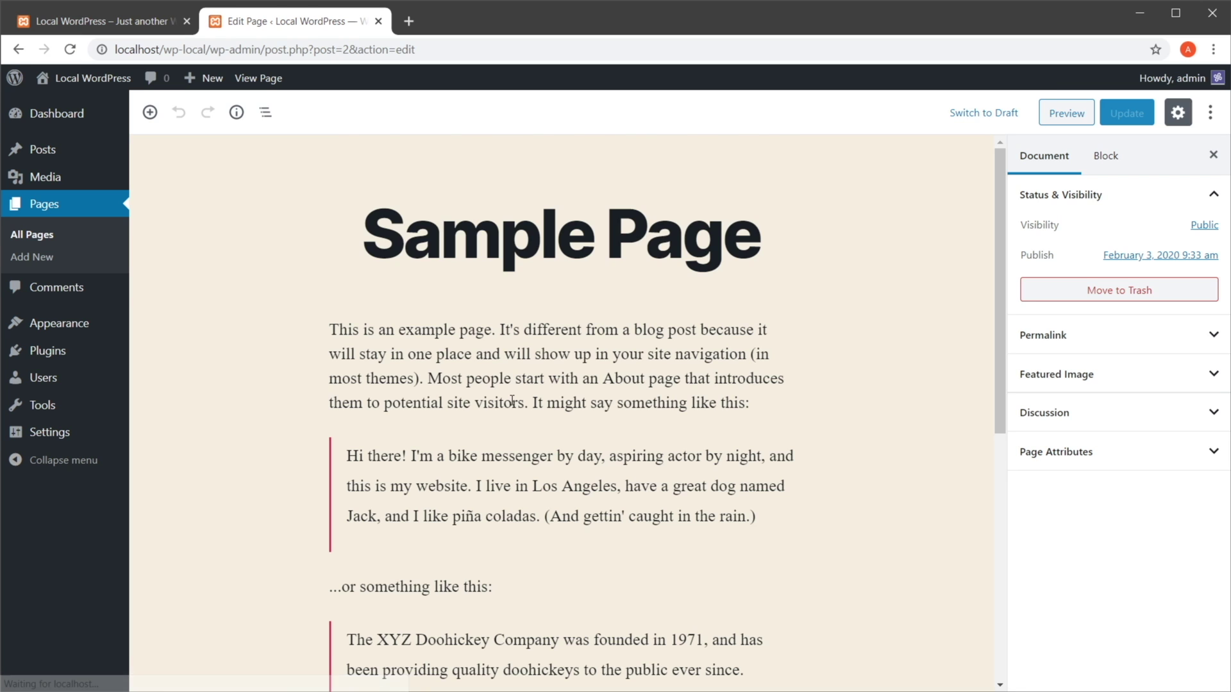
- Select and highlight the Sample Page's paragraph and quote blocks to review their text
{"action": "scroll", "coordinate": [866, 383], "scroll_direction": "down", "scroll_amount": 6}
{"action": "left_click", "coordinate": [850, 572]}
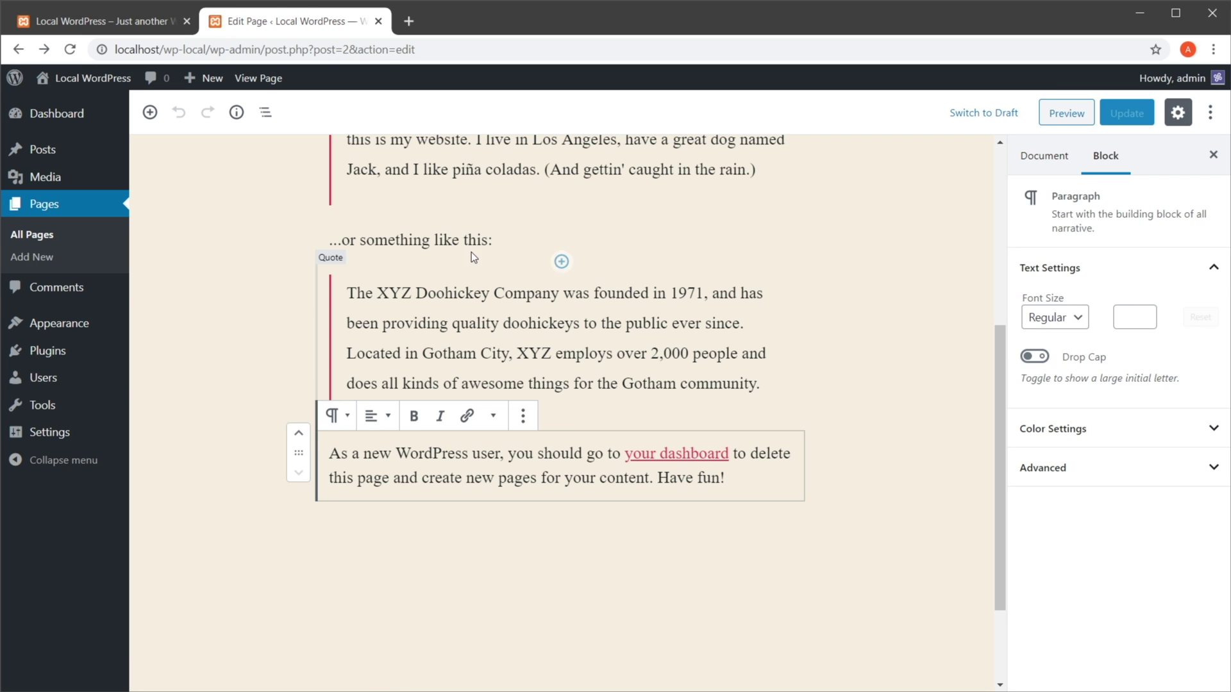
{"action": "scroll", "coordinate": [577, 398], "scroll_direction": "up", "scroll_amount": 5}
{"action": "left_click", "coordinate": [576, 397]}
{"action": "key", "text": "ctrl+a"}
{"action": "left_click", "coordinate": [720, 444]}
{"action": "key", "text": "ctrl+a"}
{"action": "left_click", "coordinate": [317, 228]}
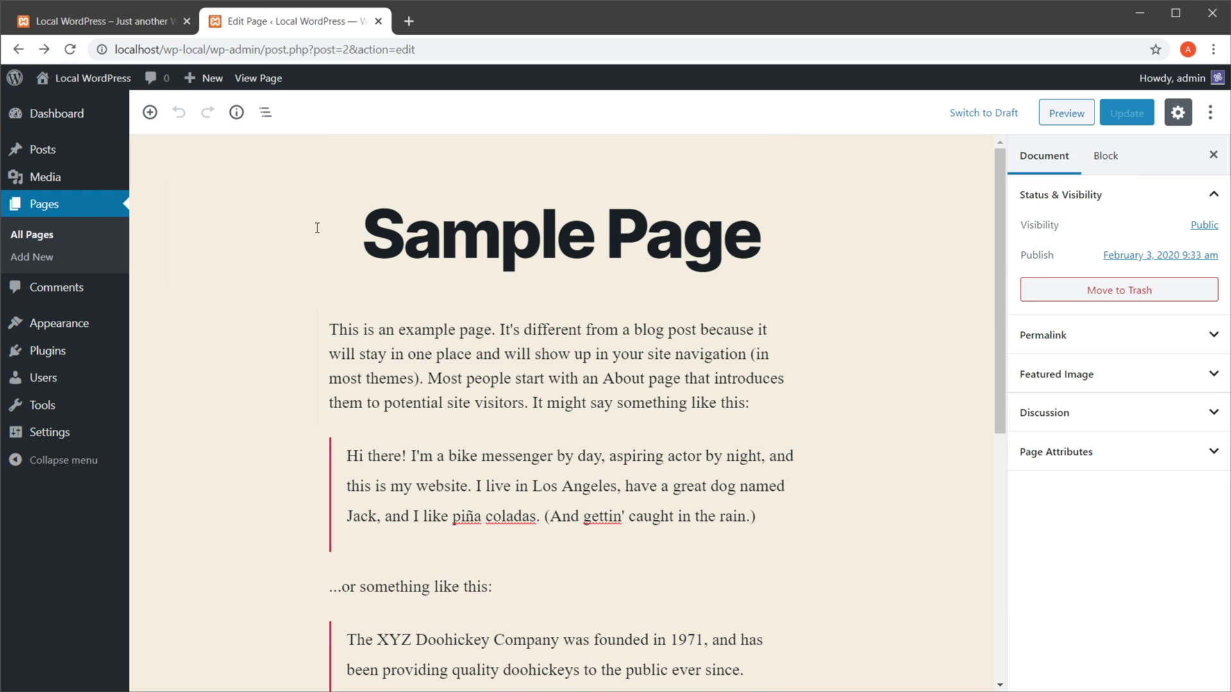
- Start a blank new page, then leave it unsaved and return to All Pages
{"action": "left_click", "coordinate": [32, 257]}
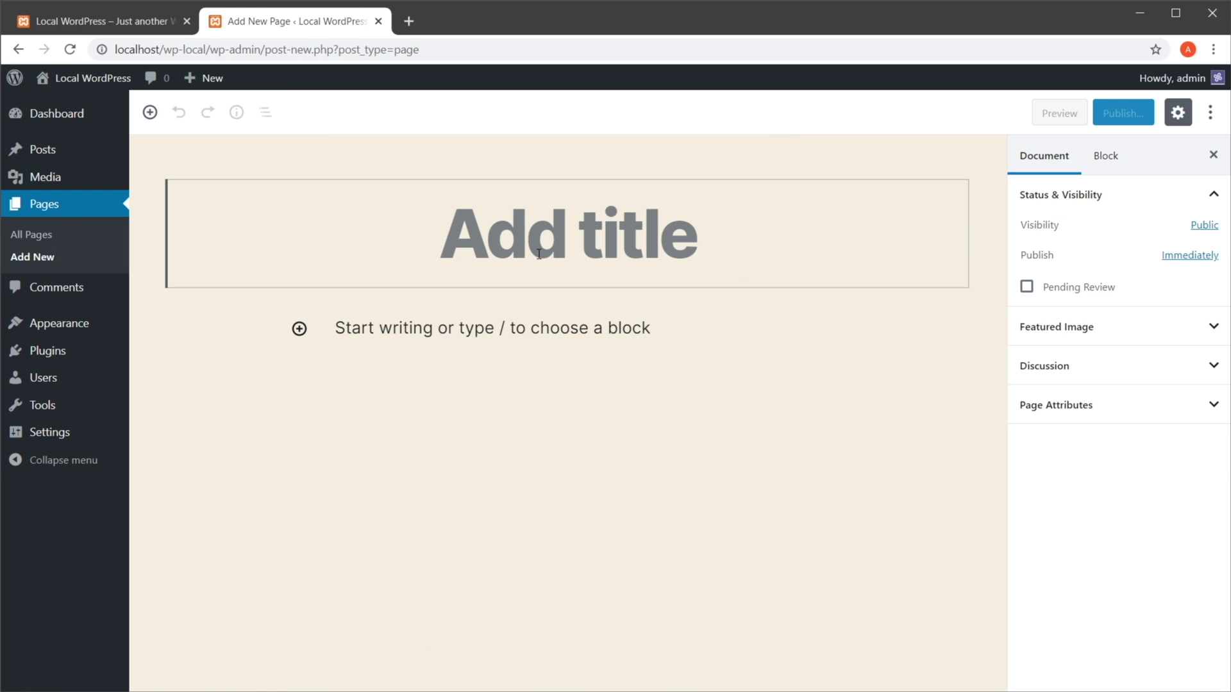
{"action": "left_click", "coordinate": [574, 332]}
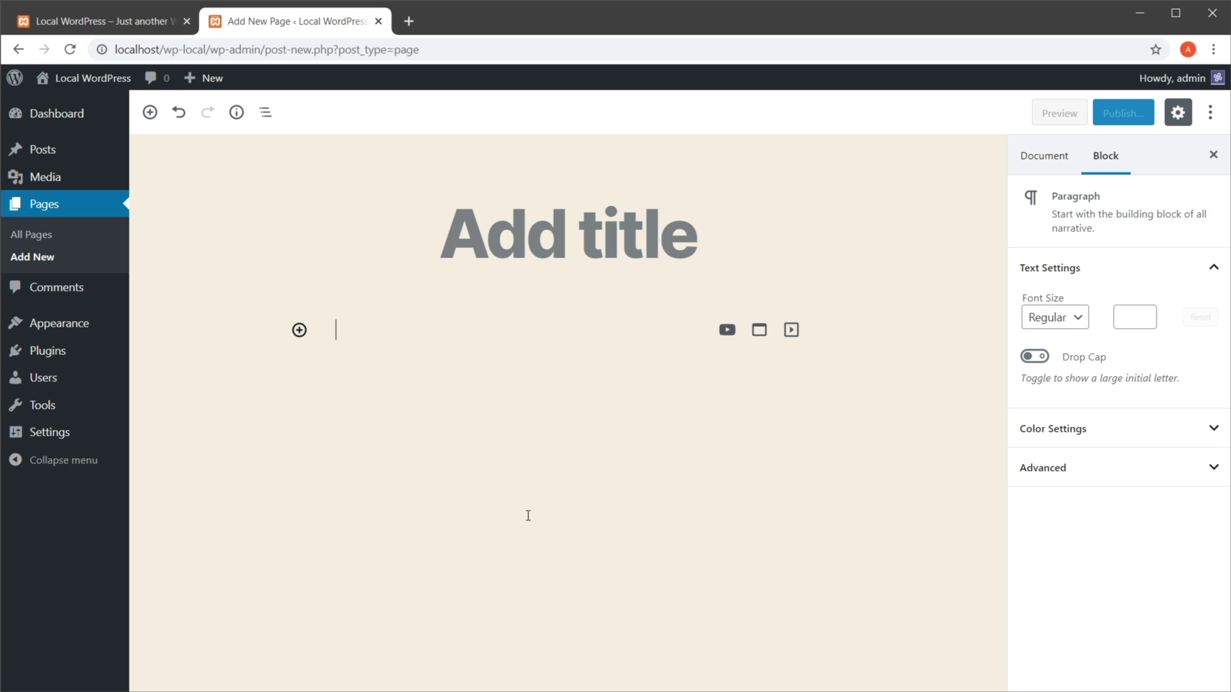
{"action": "left_click", "coordinate": [46, 238]}
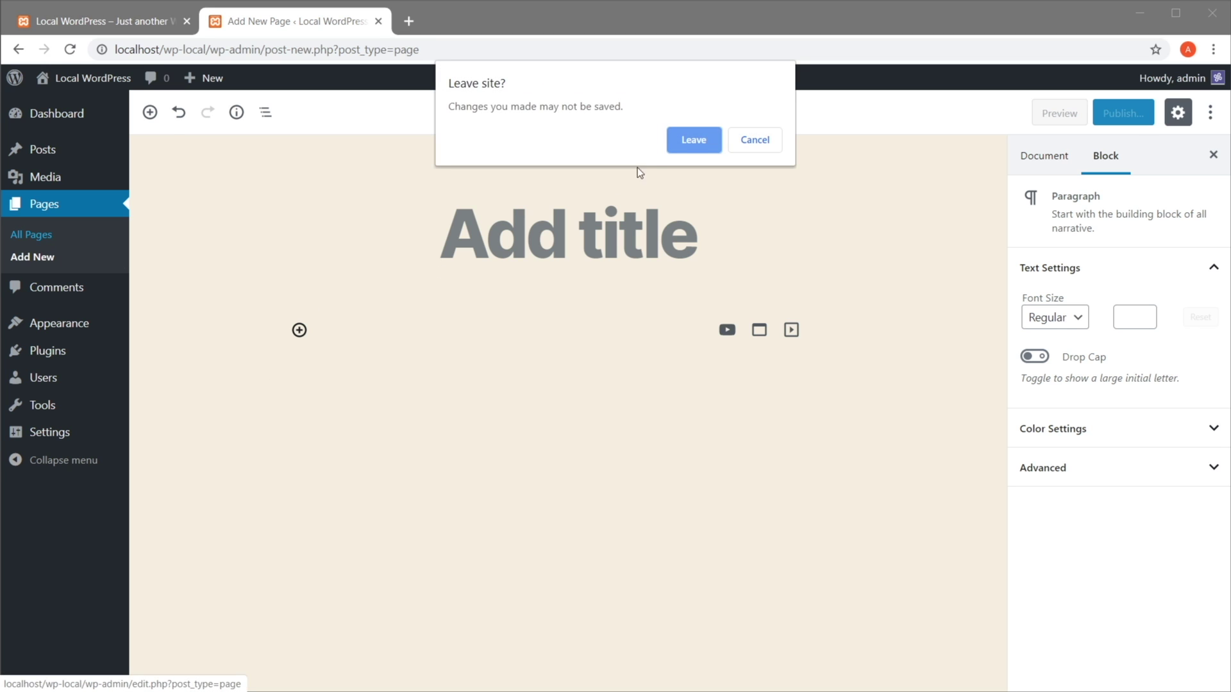
{"action": "left_click", "coordinate": [688, 145]}
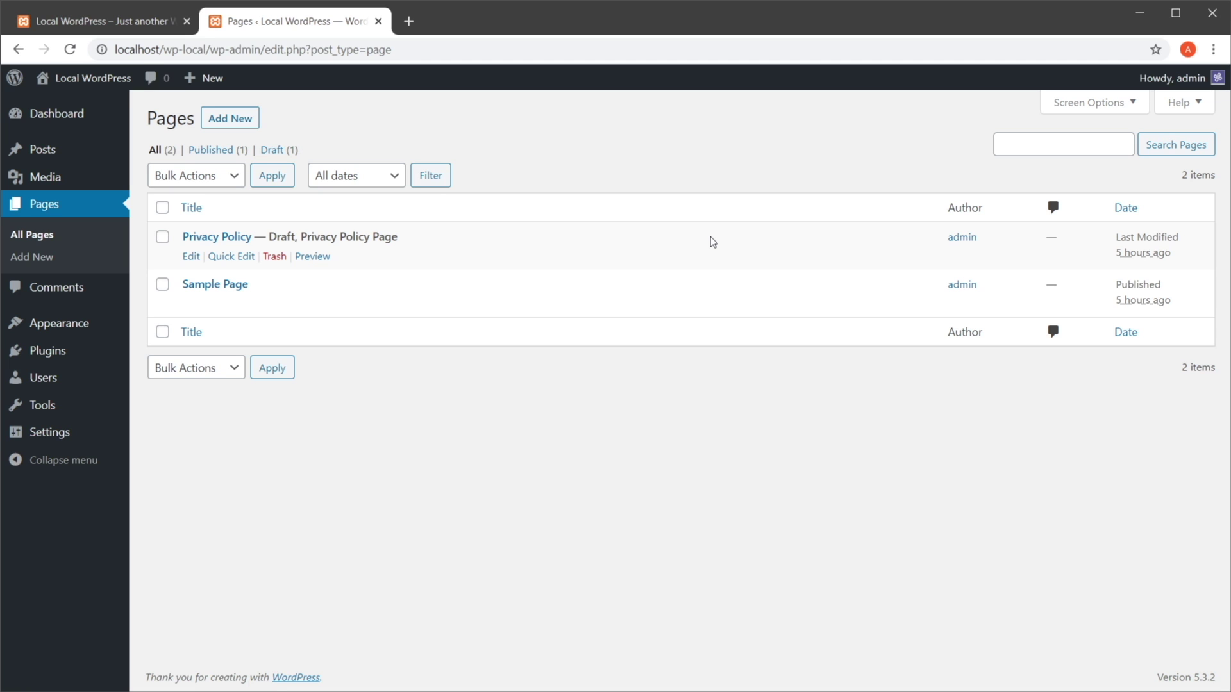
- Open Sample Page and expand its Permalink, Featured Image, Discussion and Page Attributes panels
{"action": "left_click", "coordinate": [215, 284]}
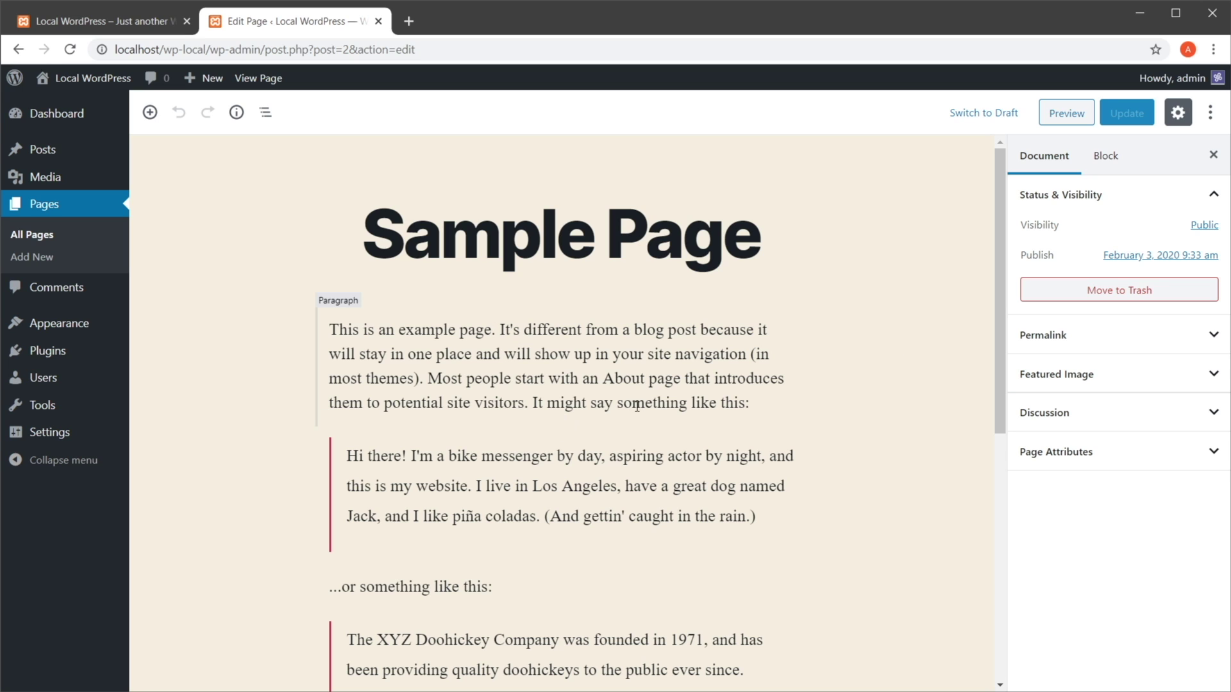
{"action": "left_click", "coordinate": [1098, 338]}
{"action": "left_click", "coordinate": [1083, 527]}
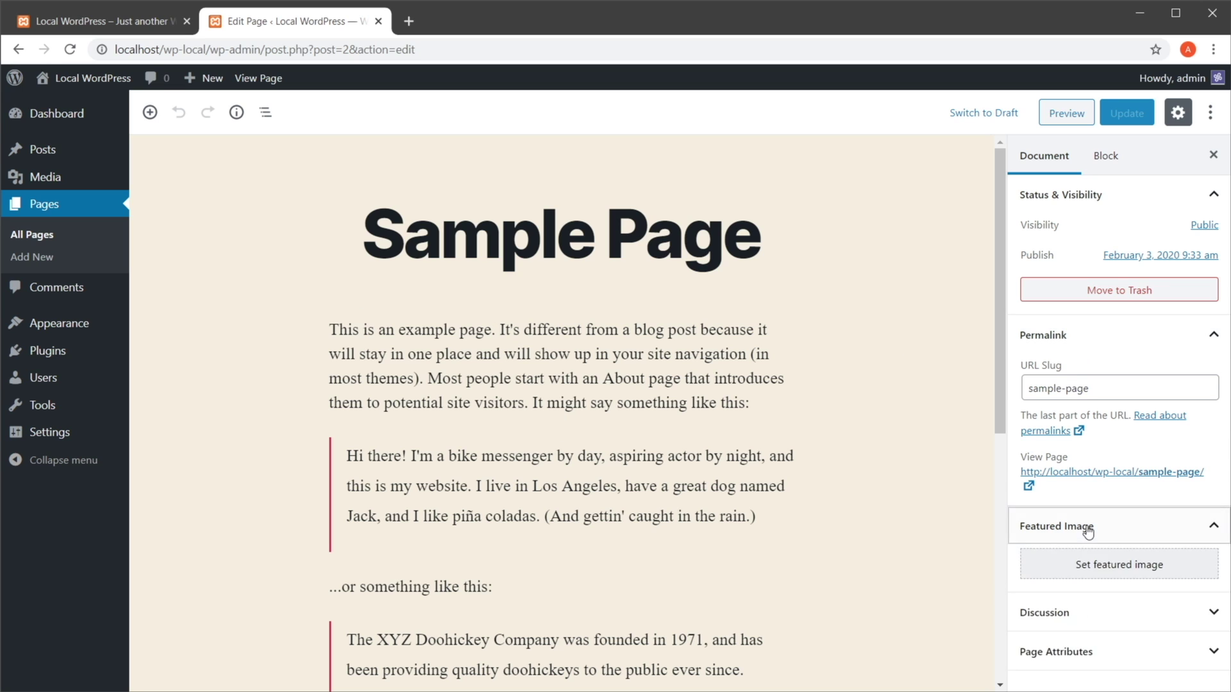
{"action": "left_click", "coordinate": [1090, 614]}
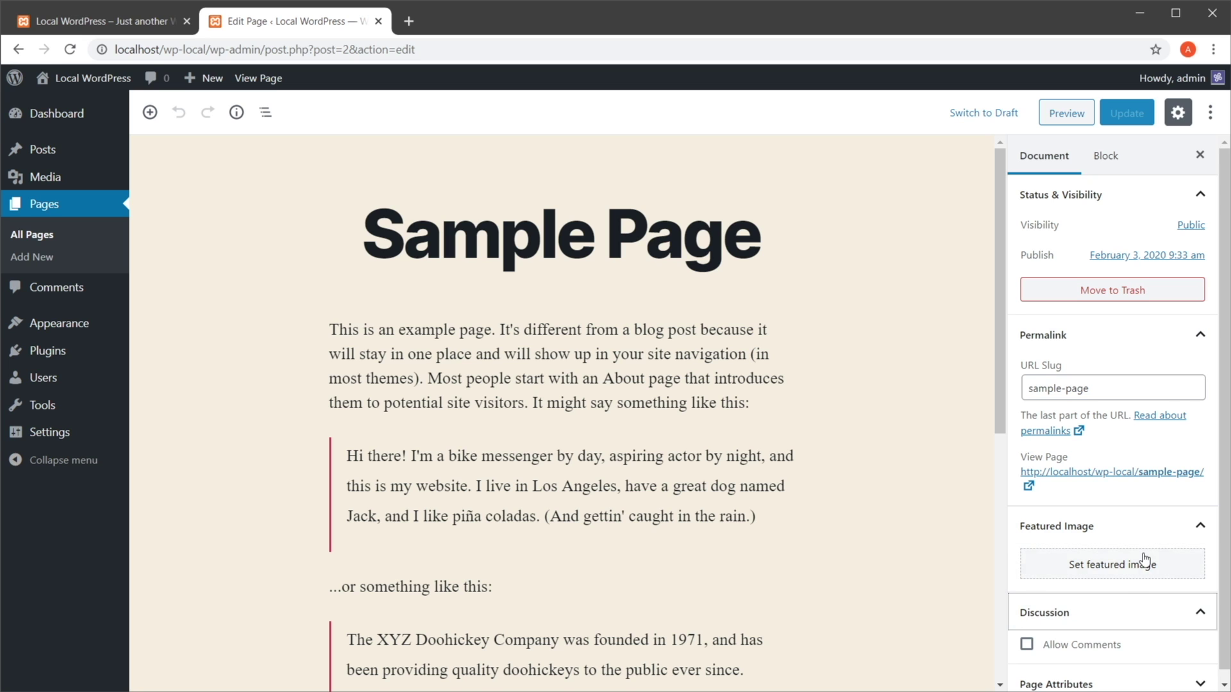
{"action": "left_click", "coordinate": [1091, 673]}
{"action": "scroll", "coordinate": [1134, 576], "scroll_direction": "up", "scroll_amount": 2}
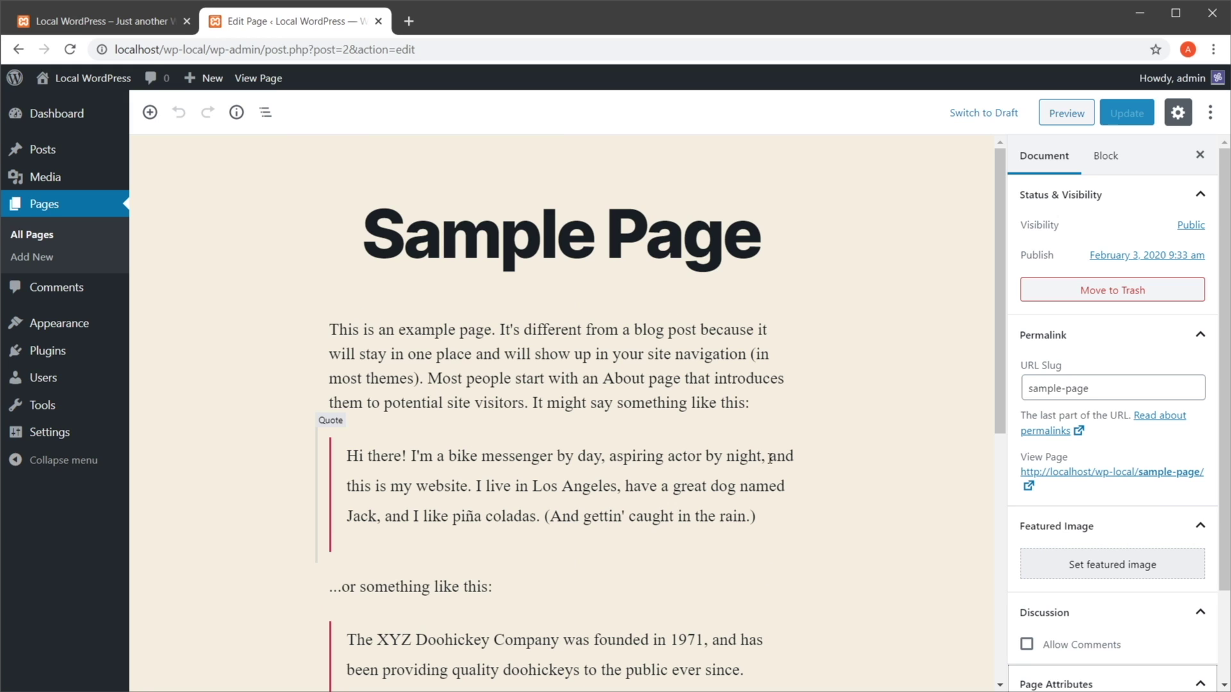
{"action": "scroll", "coordinate": [1076, 635], "scroll_direction": "down", "scroll_amount": 2}
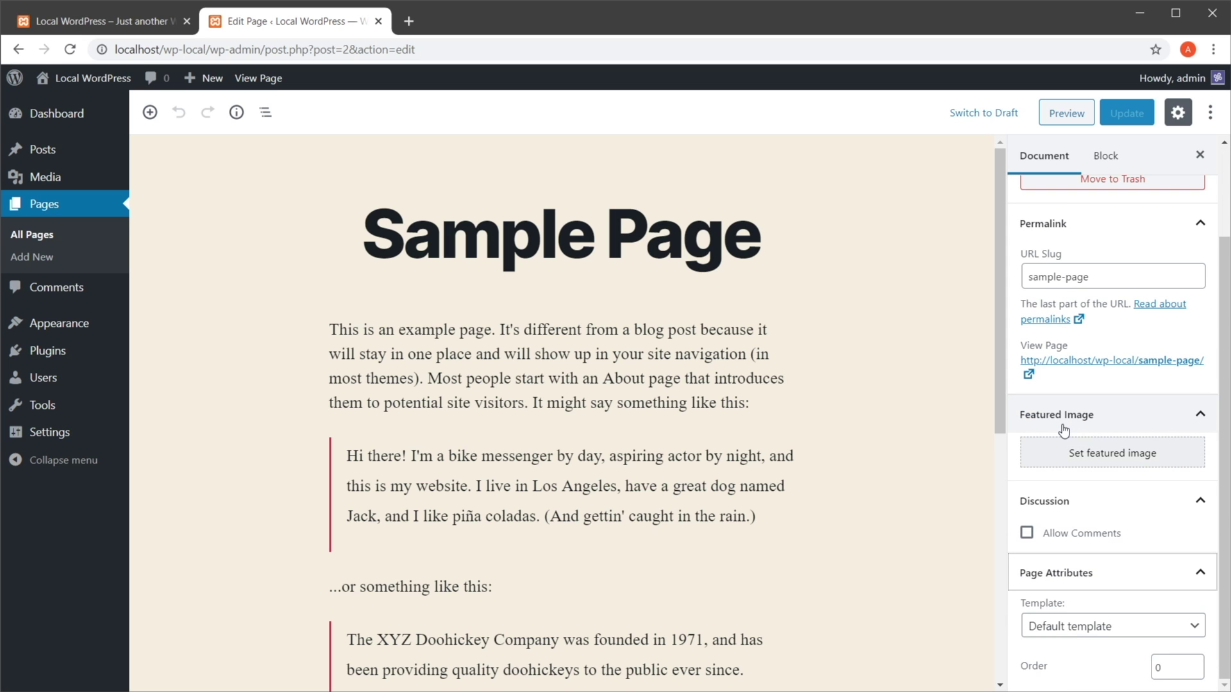
{"action": "scroll", "coordinate": [1063, 431], "scroll_direction": "up", "scroll_amount": 2}
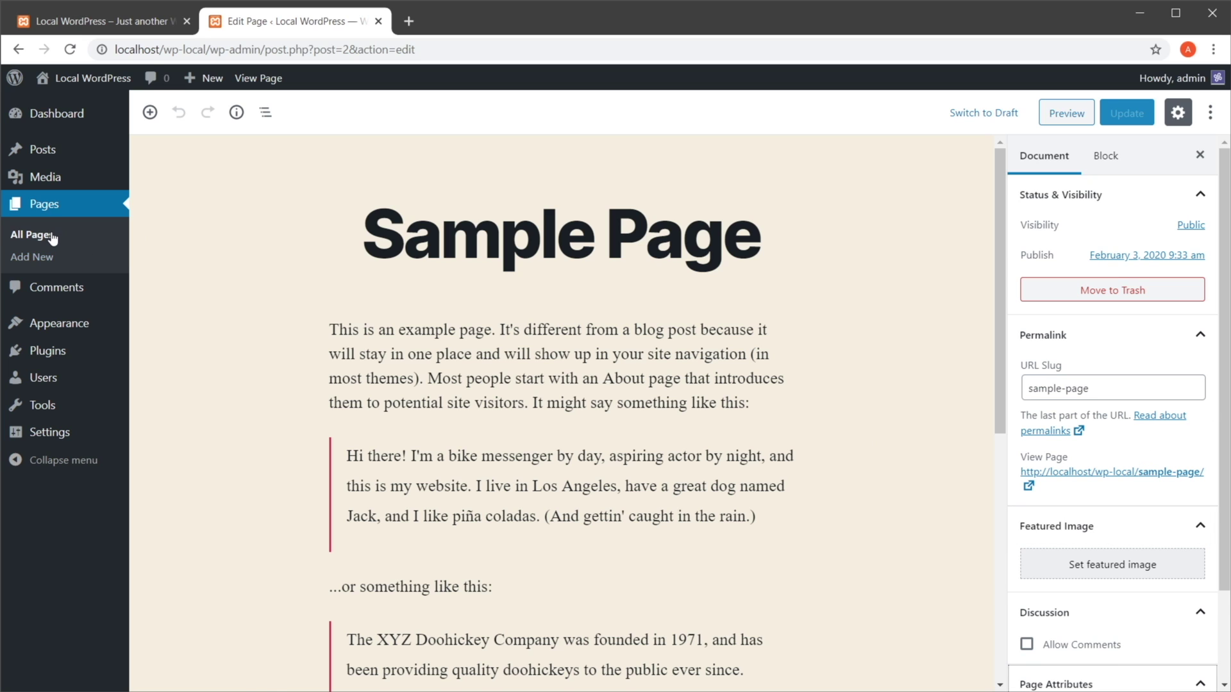
- Search Plugins > Add New for 'duplicate post' and install the Duplicate Post plugin
{"action": "left_click", "coordinate": [32, 256]}
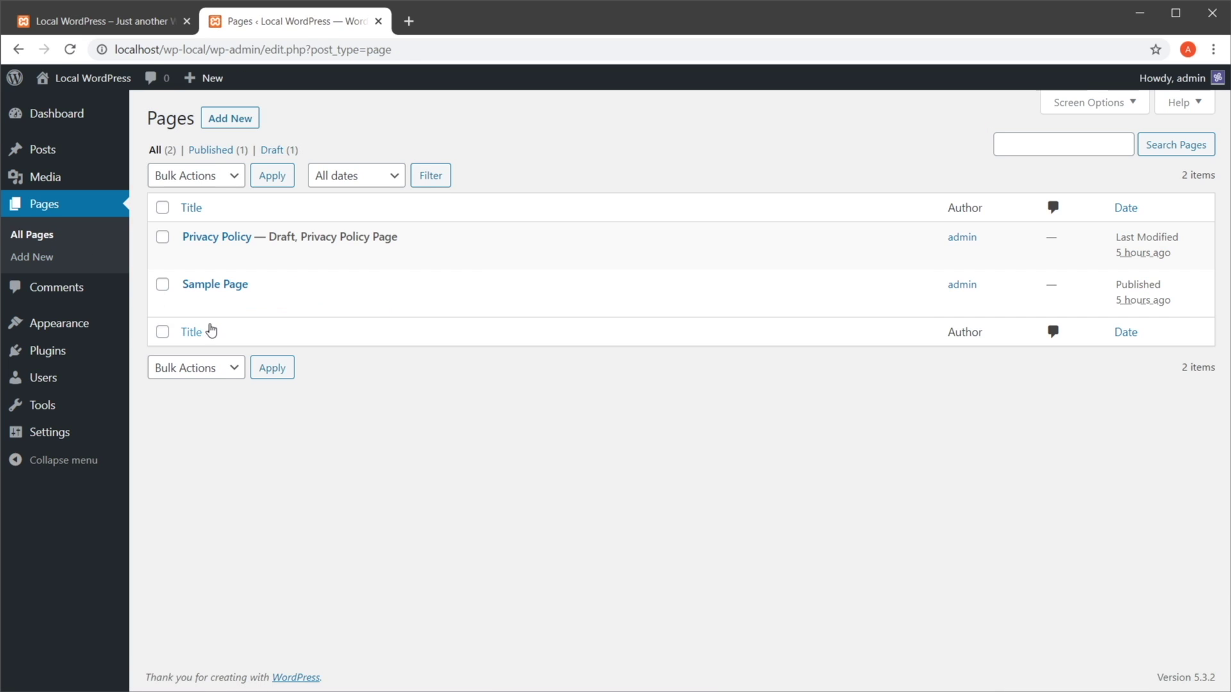
{"action": "mouse_move", "coordinate": [275, 303]}
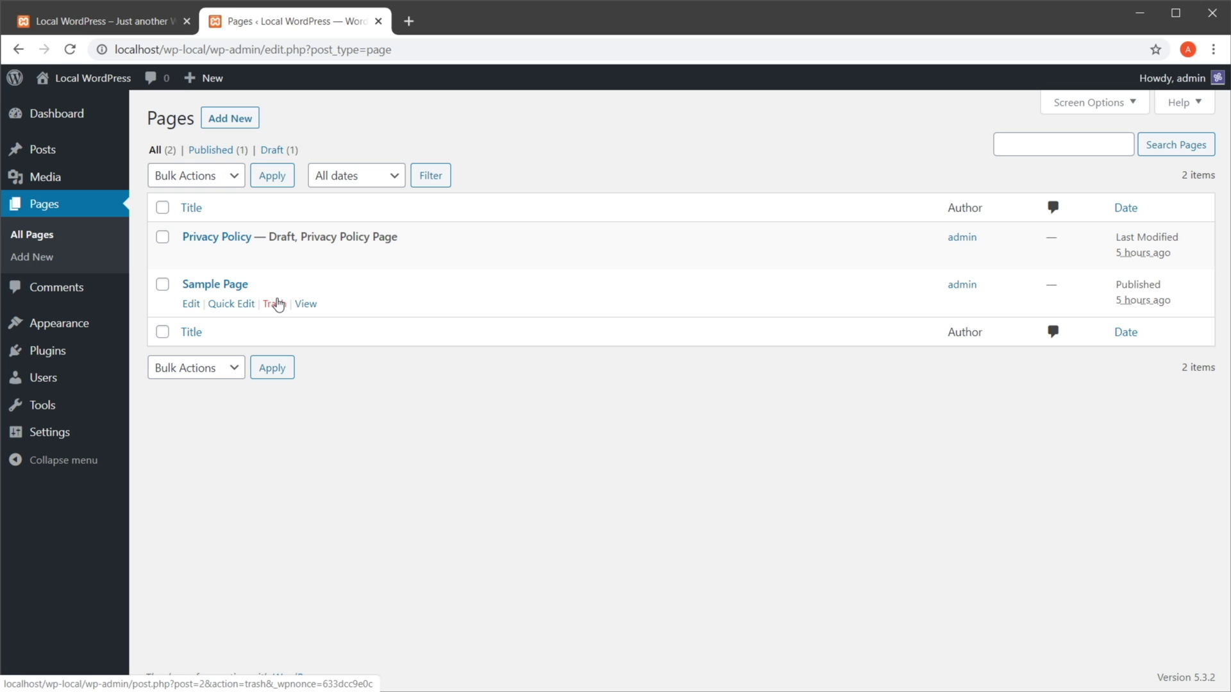
{"action": "mouse_move", "coordinate": [68, 360]}
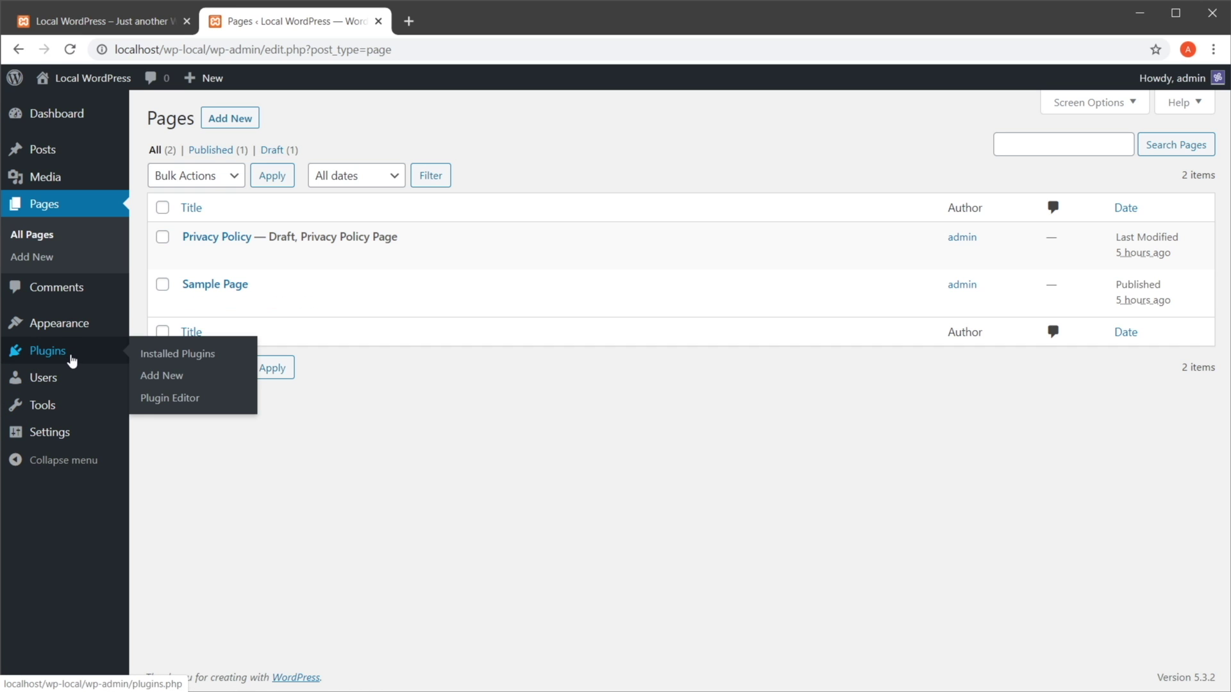
{"action": "left_click", "coordinate": [163, 376]}
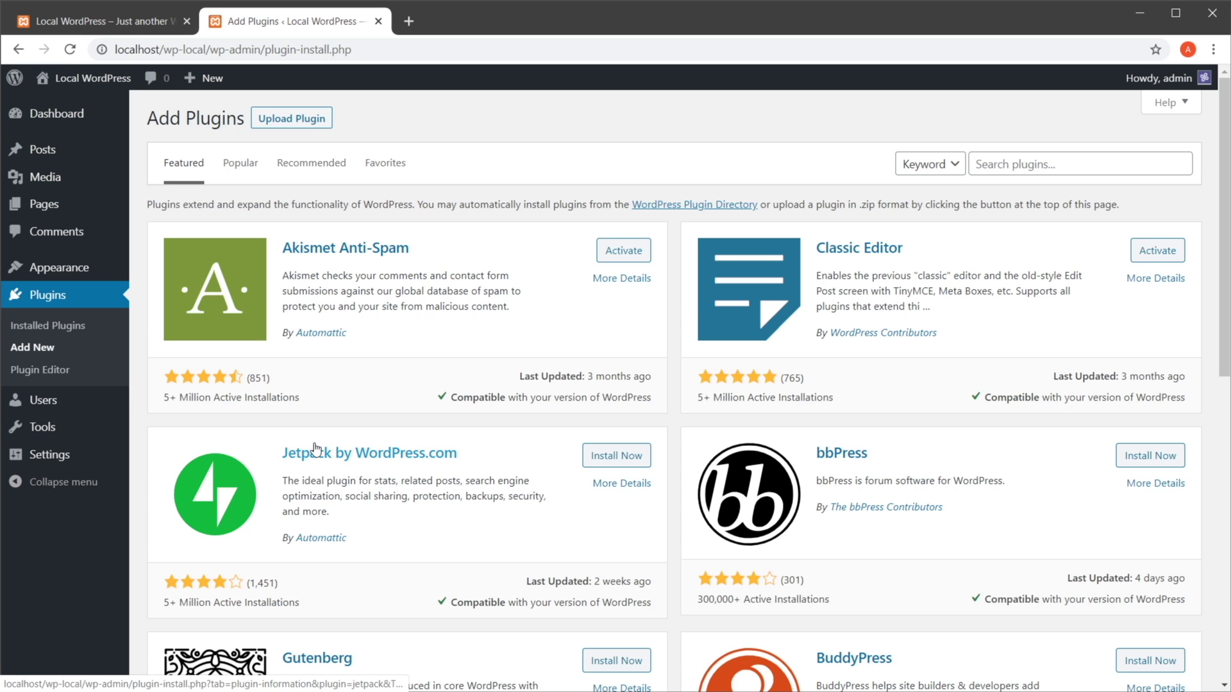
{"action": "left_click", "coordinate": [1036, 168]}
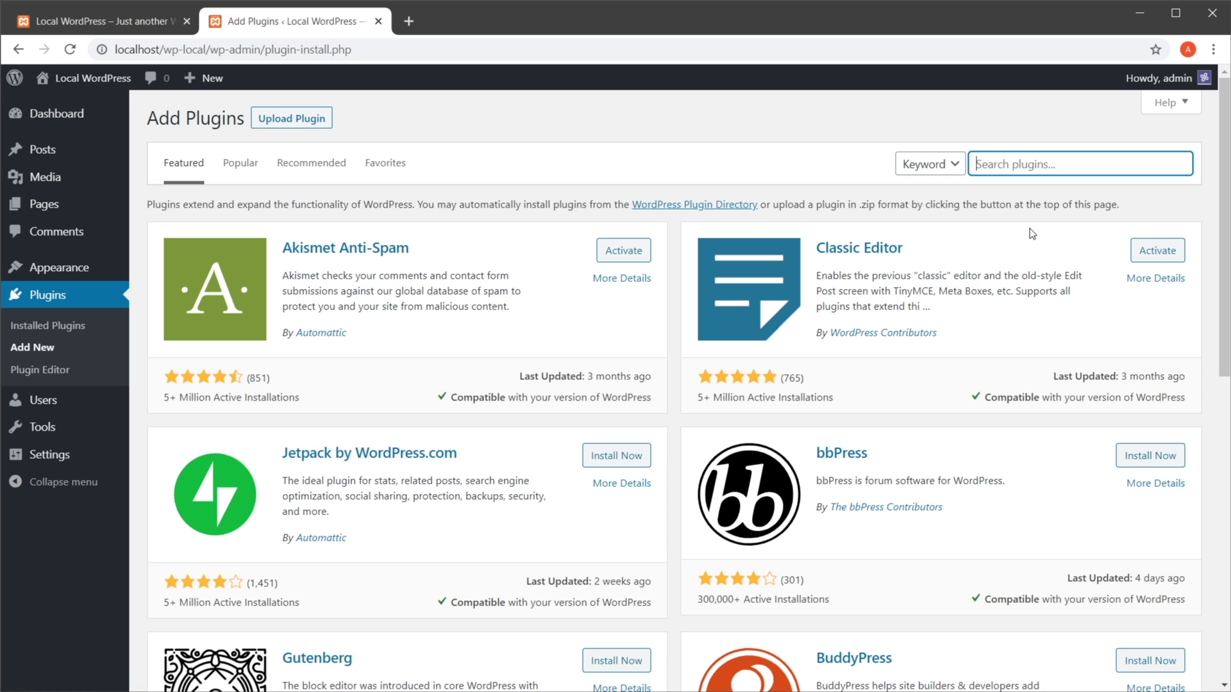
{"action": "type", "text": "duplicate post"}
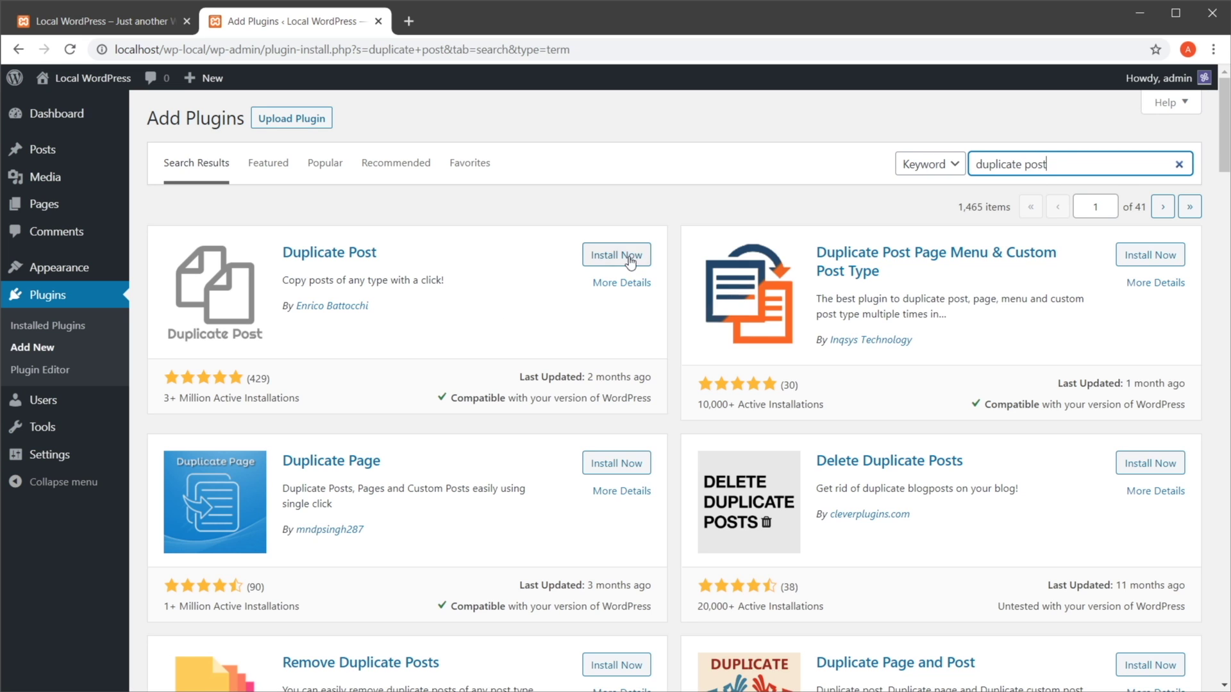
{"action": "left_click", "coordinate": [627, 257]}
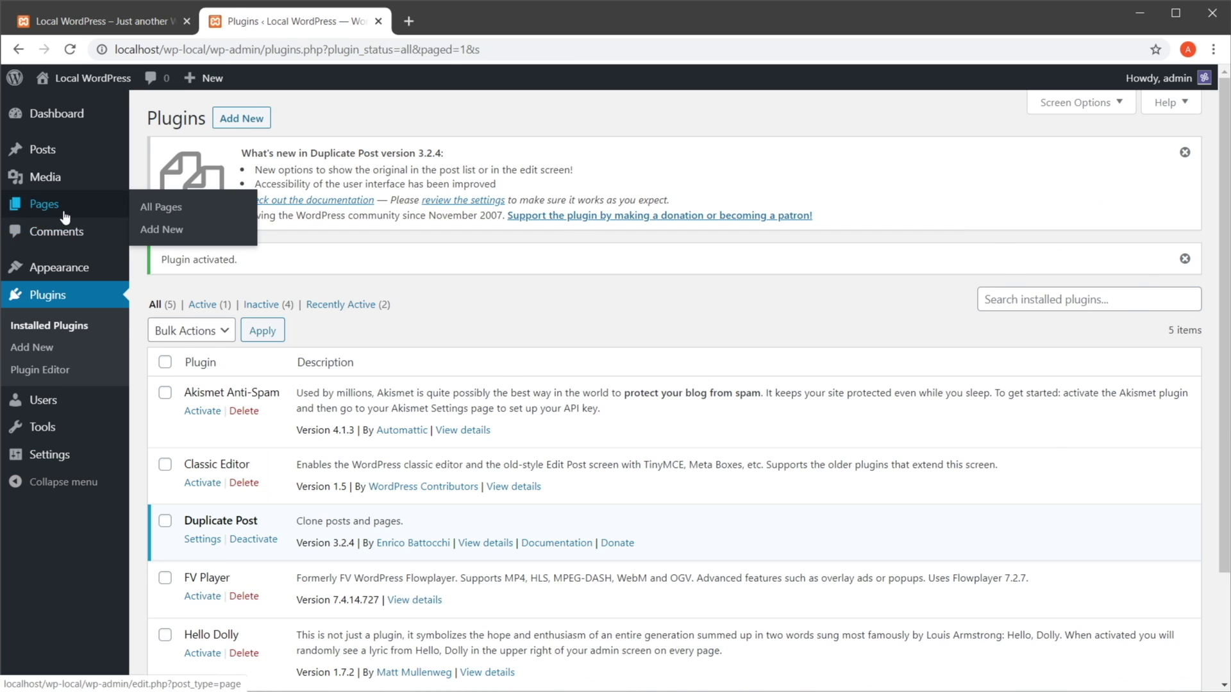
- Clone the Sample Page from the Pages list, creating 'Sample Page — Draft'
{"action": "left_click", "coordinate": [40, 204]}
{"action": "mouse_move", "coordinate": [234, 403]}
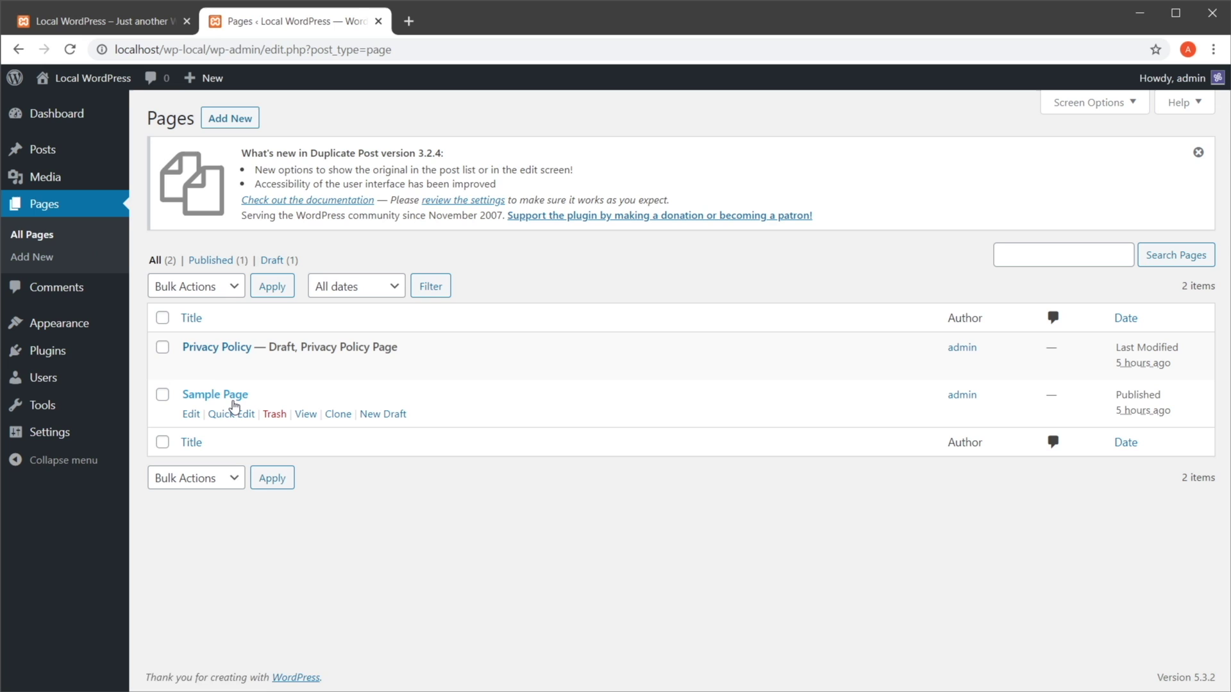
{"action": "left_click", "coordinate": [338, 415]}
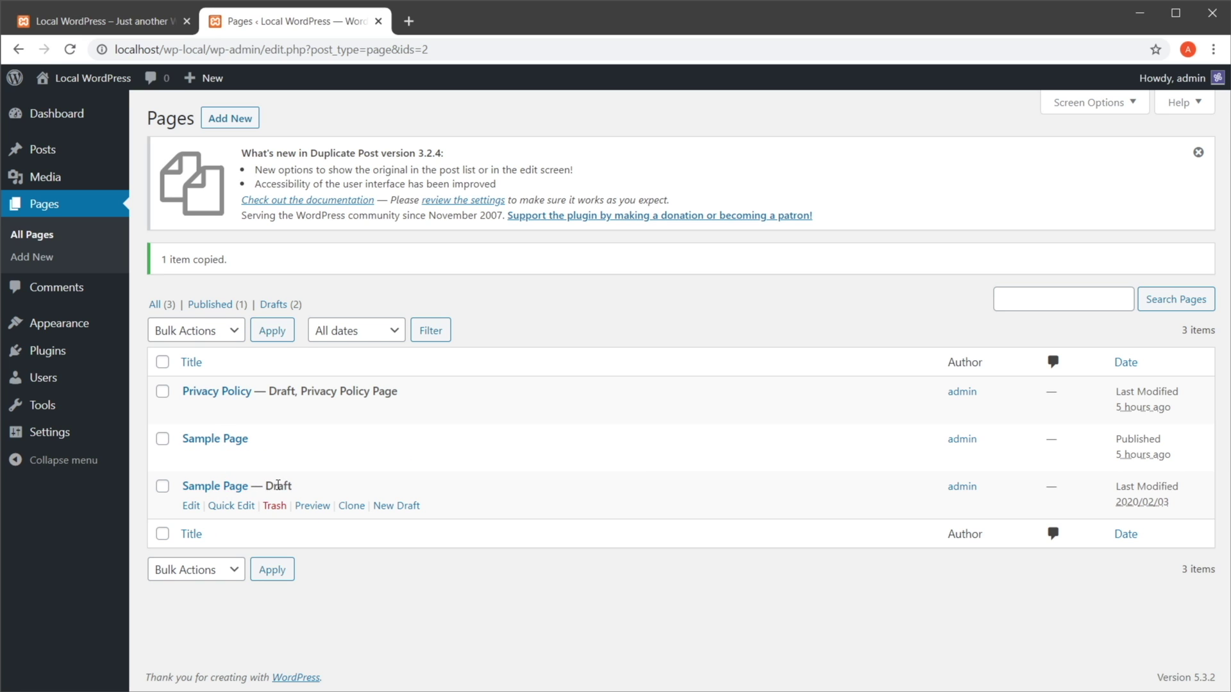
- Open a New Draft of Sample Page and check its Page Attributes template is unchanged
{"action": "left_click", "coordinate": [394, 507]}
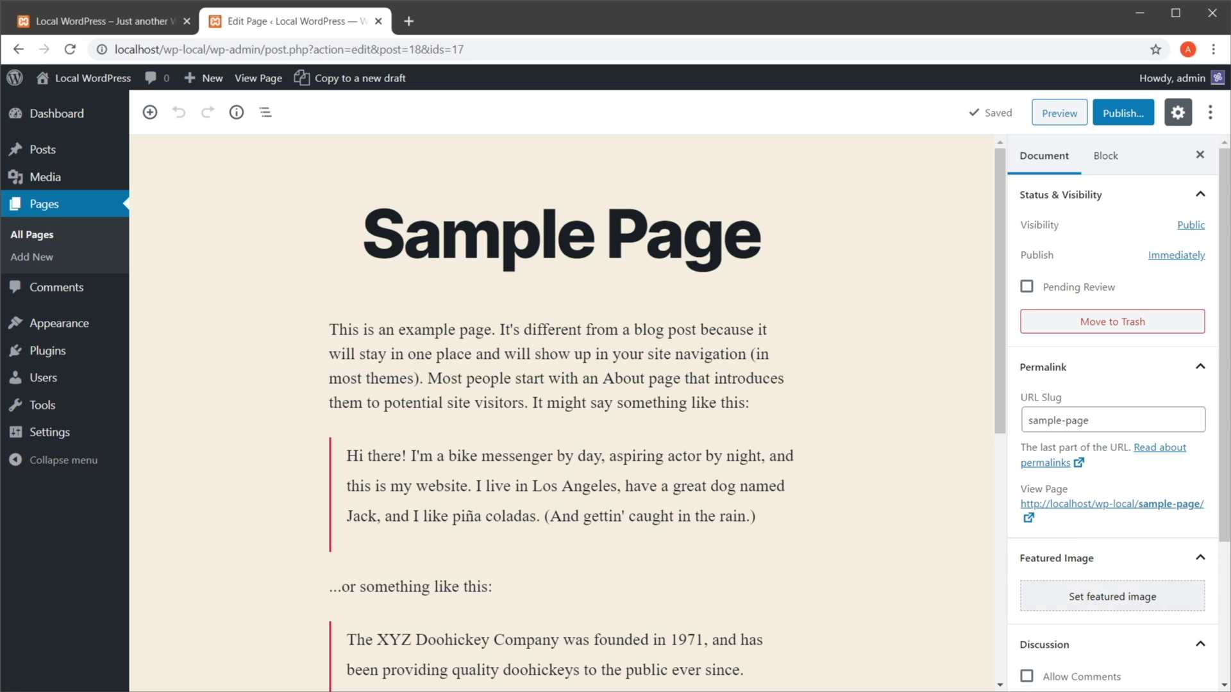
{"action": "scroll", "coordinate": [1102, 564], "scroll_direction": "down", "scroll_amount": 3}
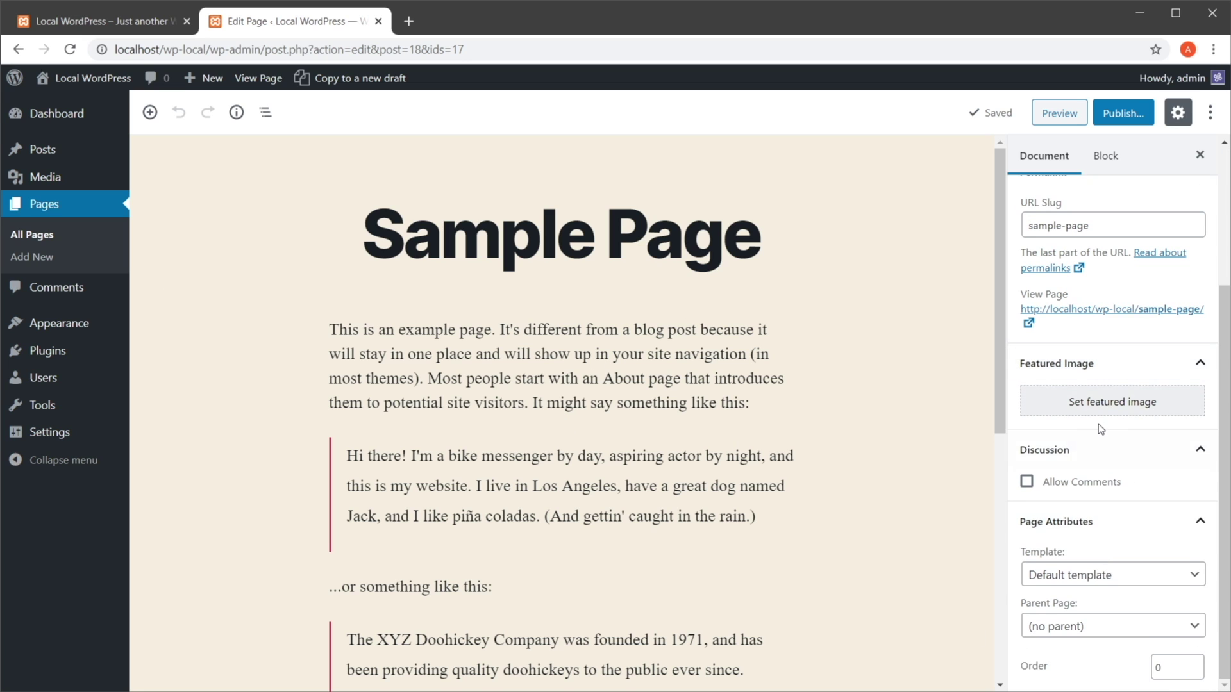
{"action": "left_click", "coordinate": [1109, 580]}
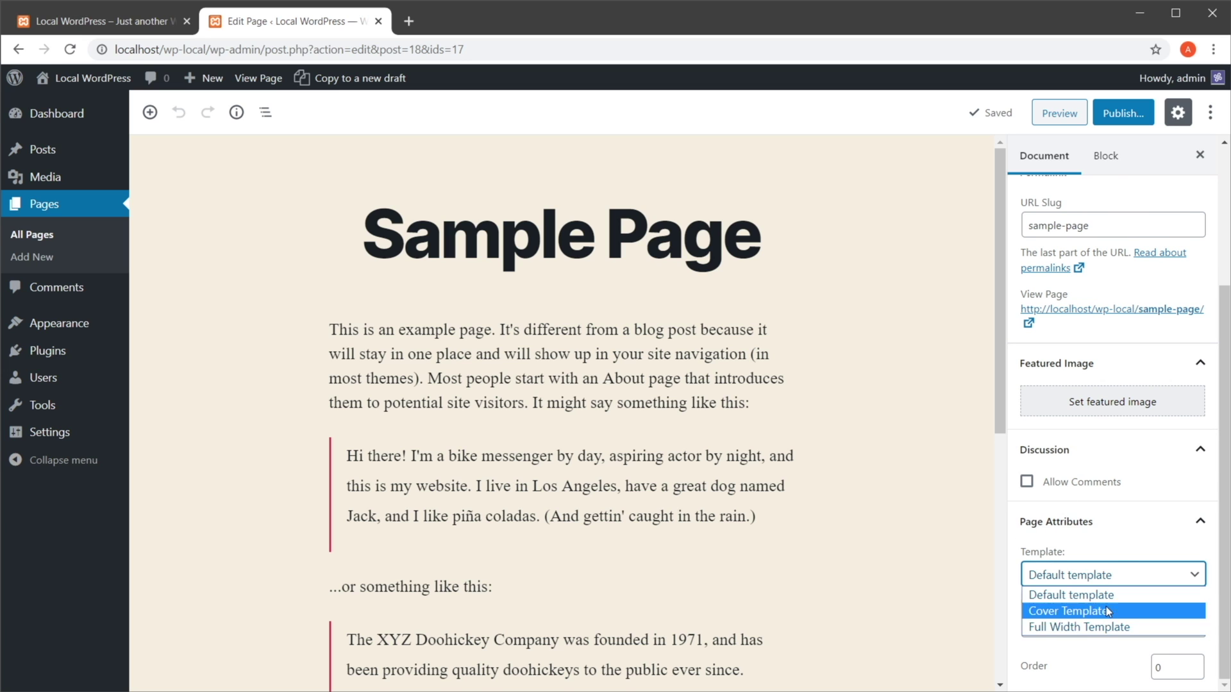
{"action": "left_click", "coordinate": [1090, 521]}
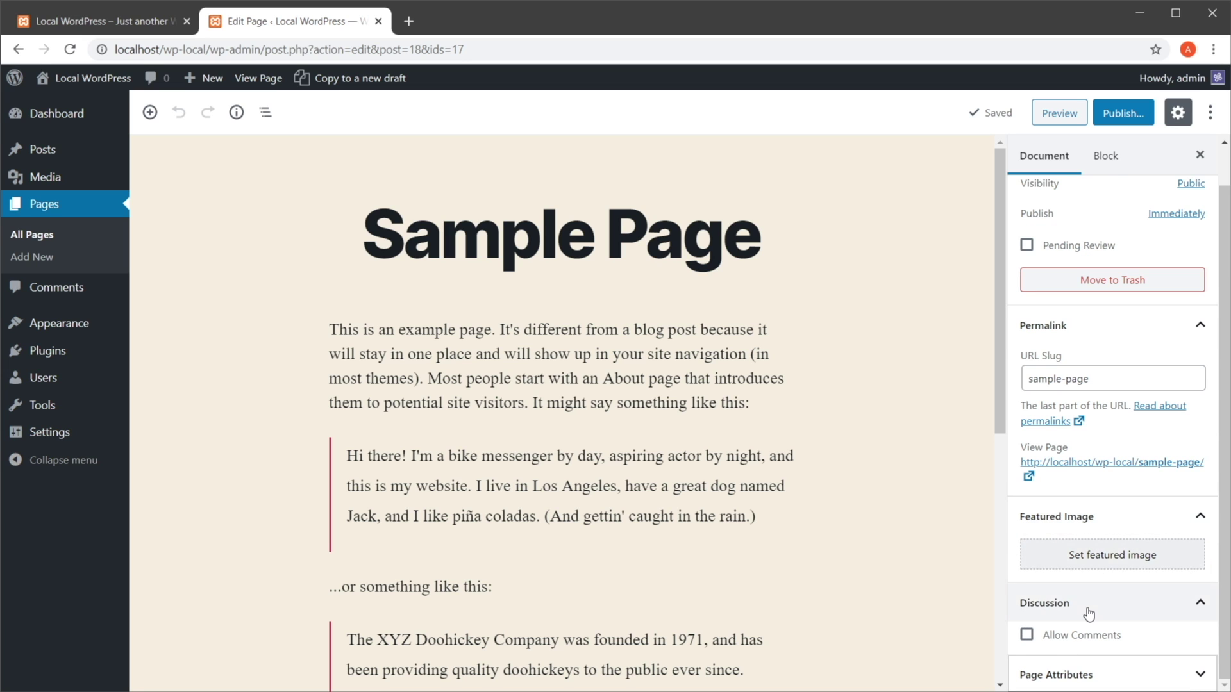
{"action": "scroll", "coordinate": [1088, 613], "scroll_direction": "up", "scroll_amount": 1}
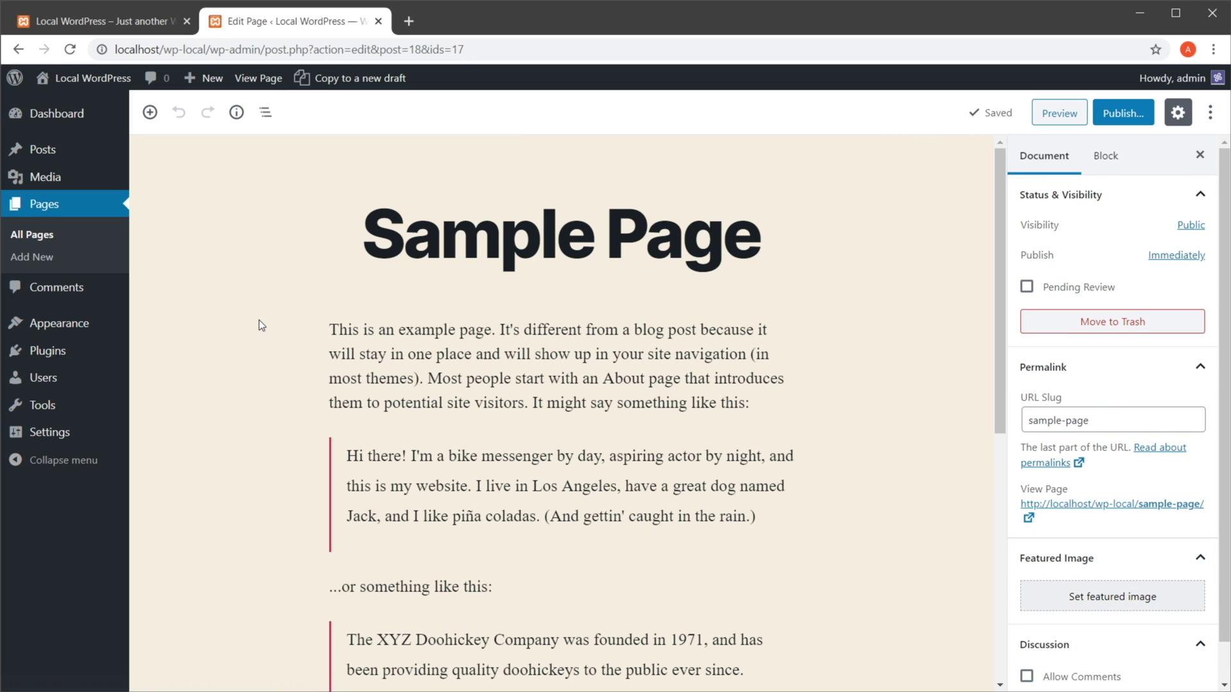
- Open the Posts list showing 'Hello world!' with its Clone and New Draft links
{"action": "left_click", "coordinate": [54, 157]}
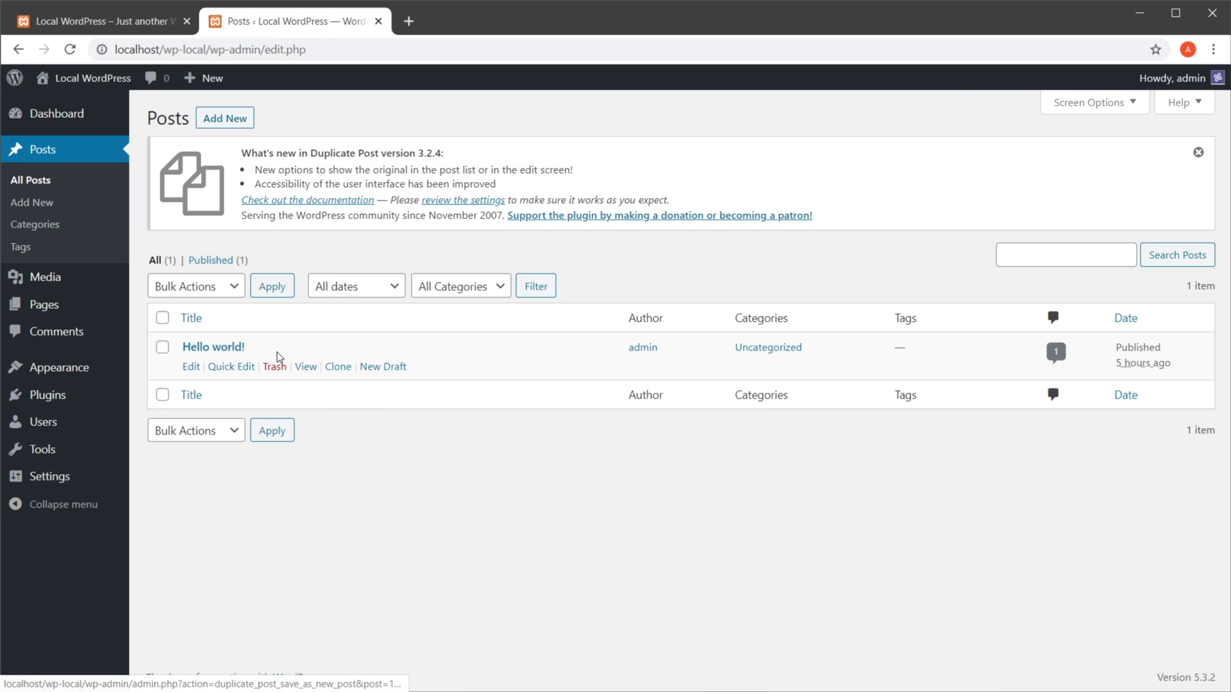